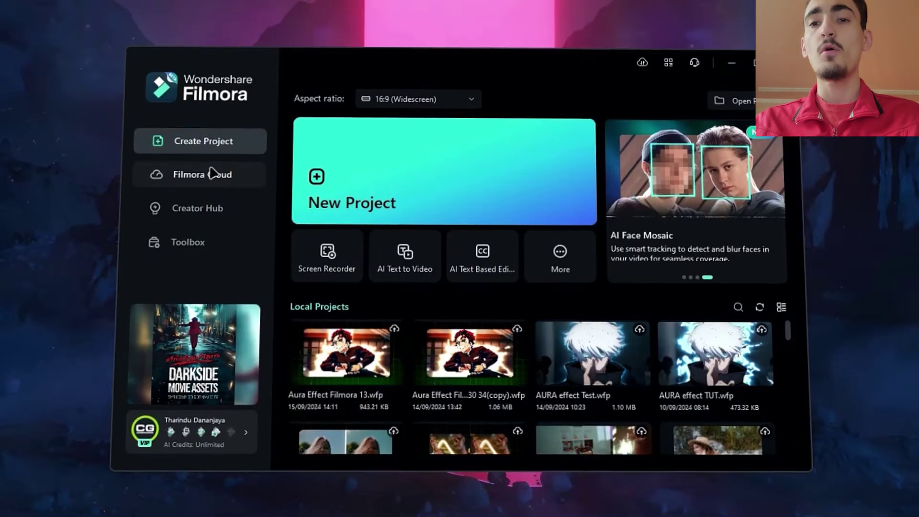
Look over the Filmora Cloud storage page and then the Creator Hub page
left_click(213, 173)
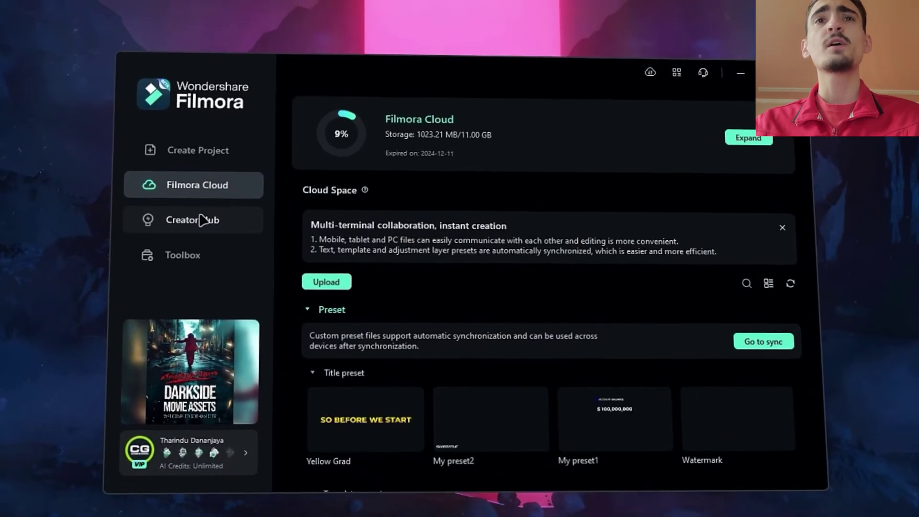
left_click(202, 220)
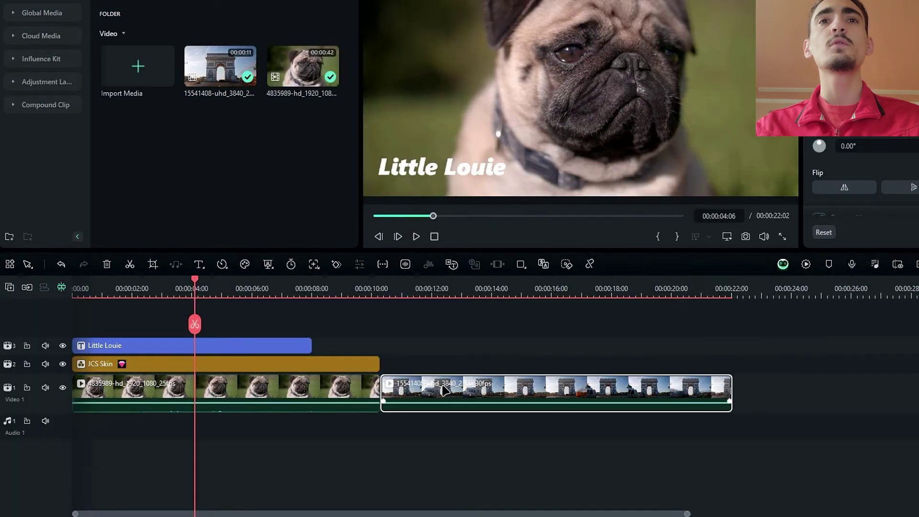
Turn on Magnetic Main Track so the Arc de Triomphe clip snaps back beside the pug clip
left_click_drag(466, 388, 677, 389)
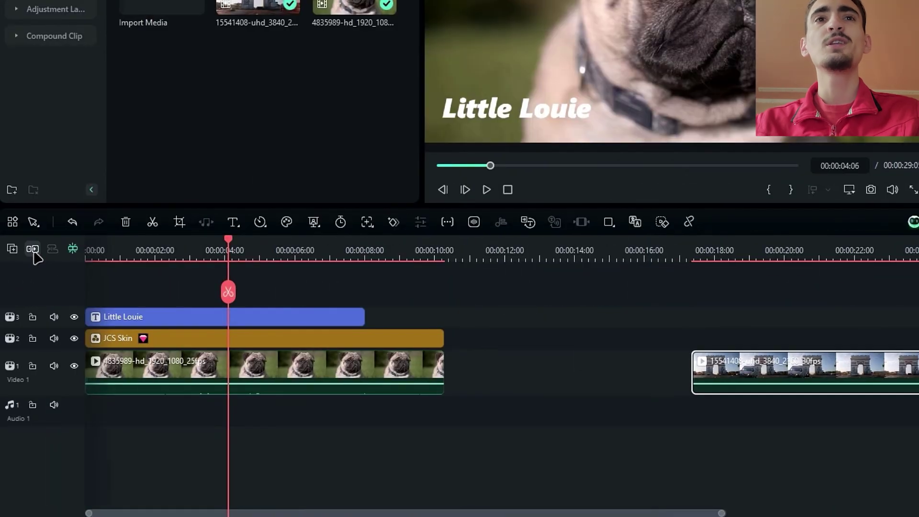
left_click(33, 255)
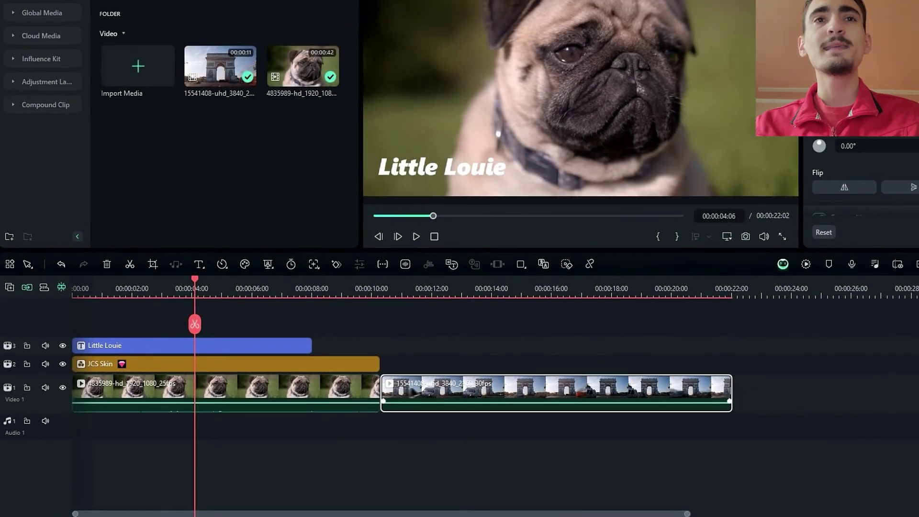
left_click_drag(388, 392, 659, 394)
left_click_drag(470, 392, 693, 393)
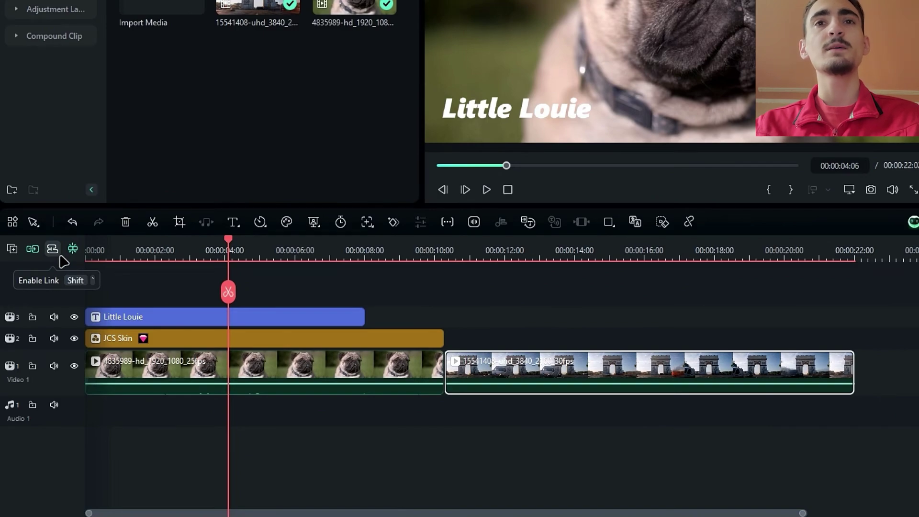
Select the Little Louie title, JCS Skin effect and pug clips together
left_click(252, 363)
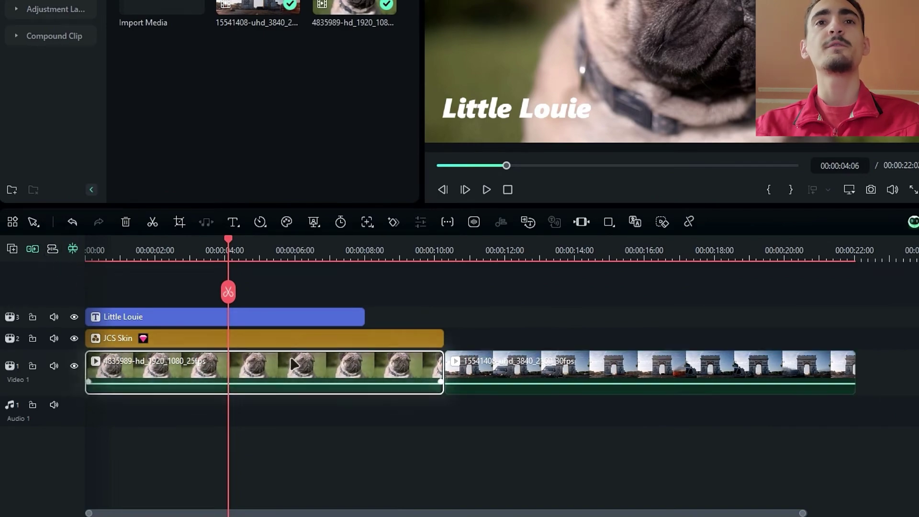
left_click(287, 338)
left_click(300, 320)
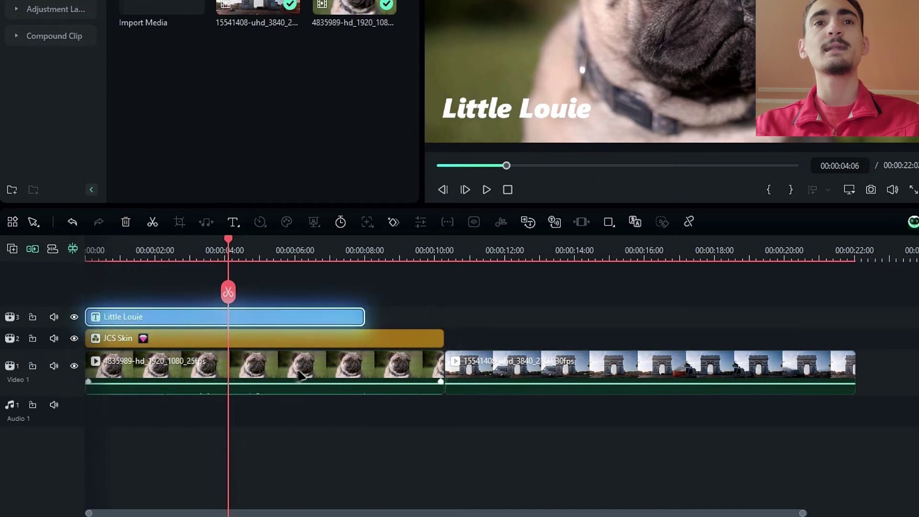
left_click_drag(364, 299, 242, 424)
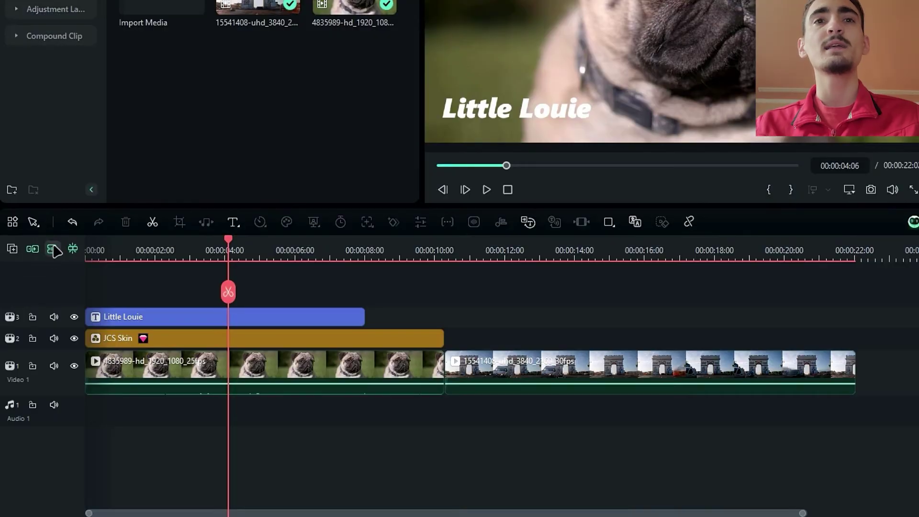
Move the linked pug clip group to about 00:00:18, then scrub the laptop clip to 00:00:24
left_click(270, 377)
mouse_move(258, 373)
left_mouse_down()
mouse_move(693, 377)
mouse_move(799, 409)
left_mouse_up()
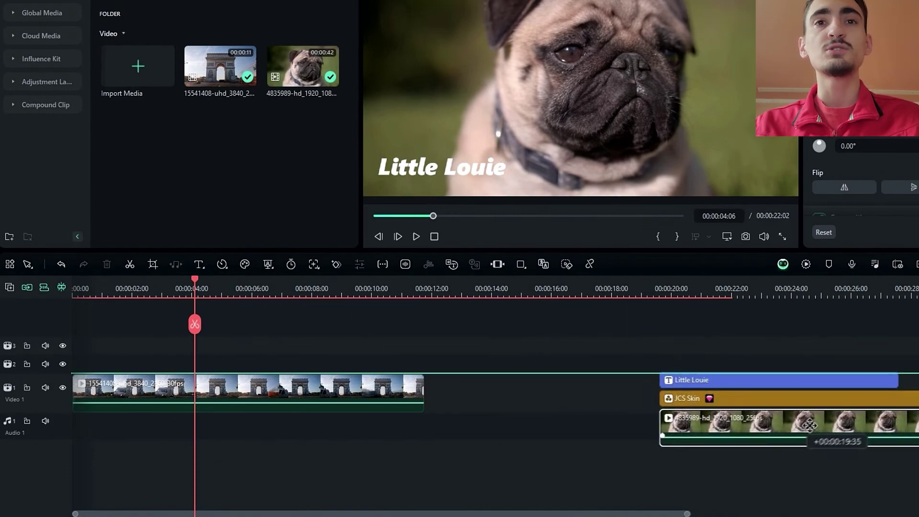
mouse_move(798, 409)
left_mouse_down()
mouse_move(751, 377)
mouse_move(646, 363)
left_mouse_up()
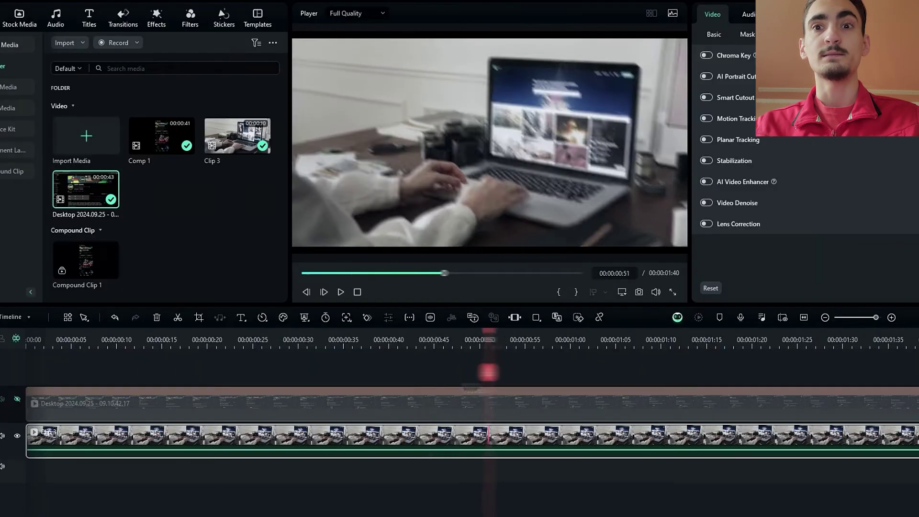
mouse_move(488, 388)
left_mouse_down()
mouse_move(78, 388)
mouse_move(244, 390)
left_mouse_up()
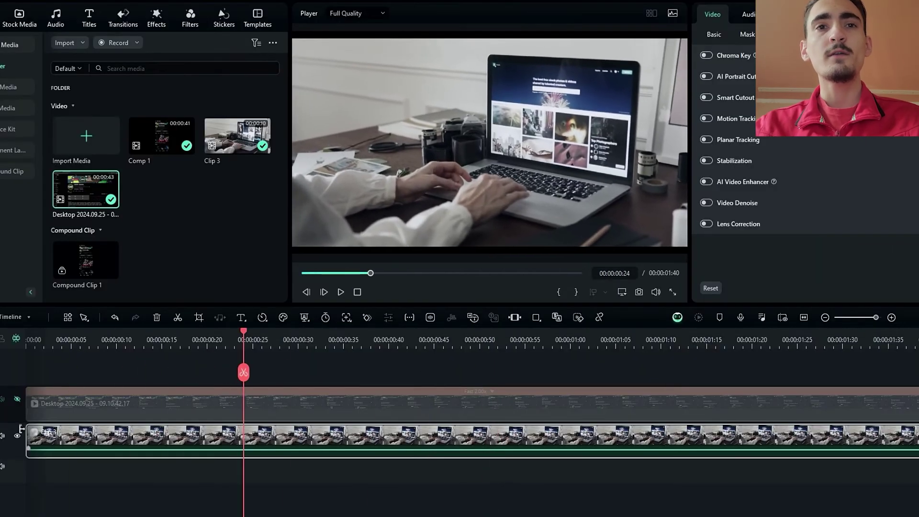
Keep the desktop recording track hidden and enable advanced Planar Tracking on the laptop clip
left_click(16, 400)
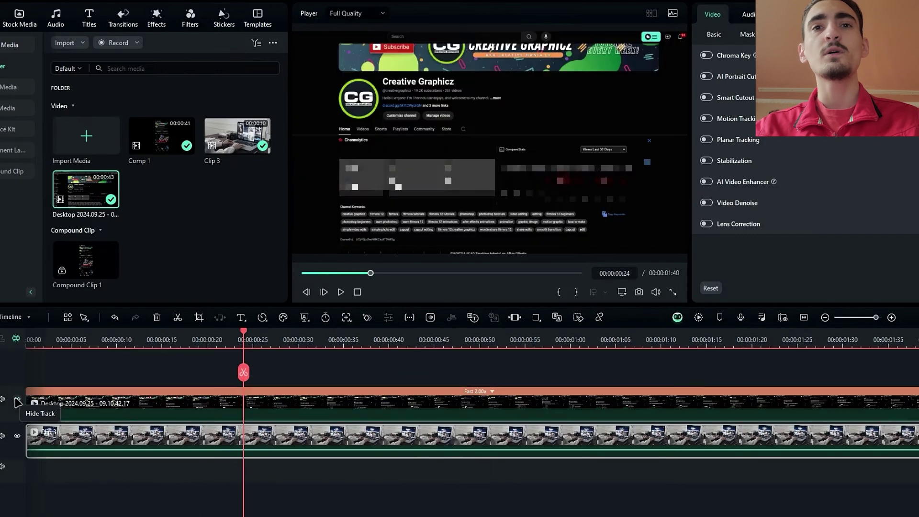
left_click(18, 401)
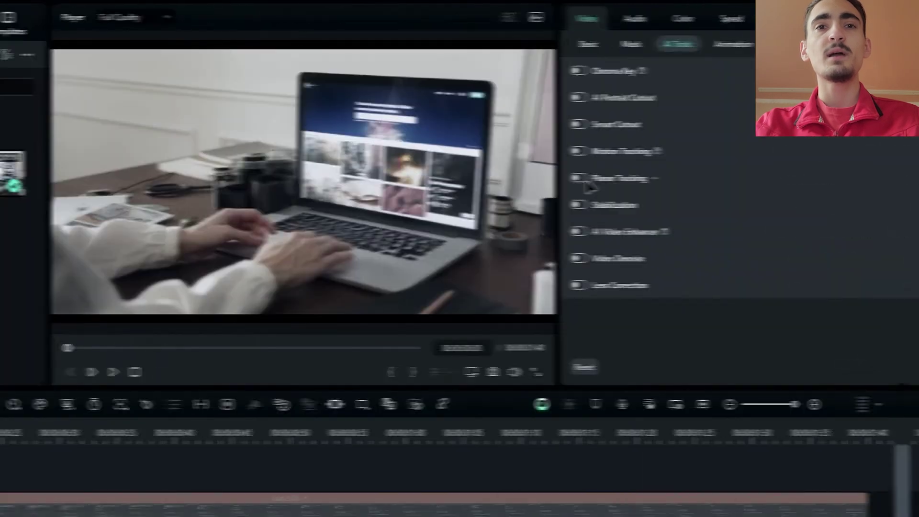
left_click(596, 178)
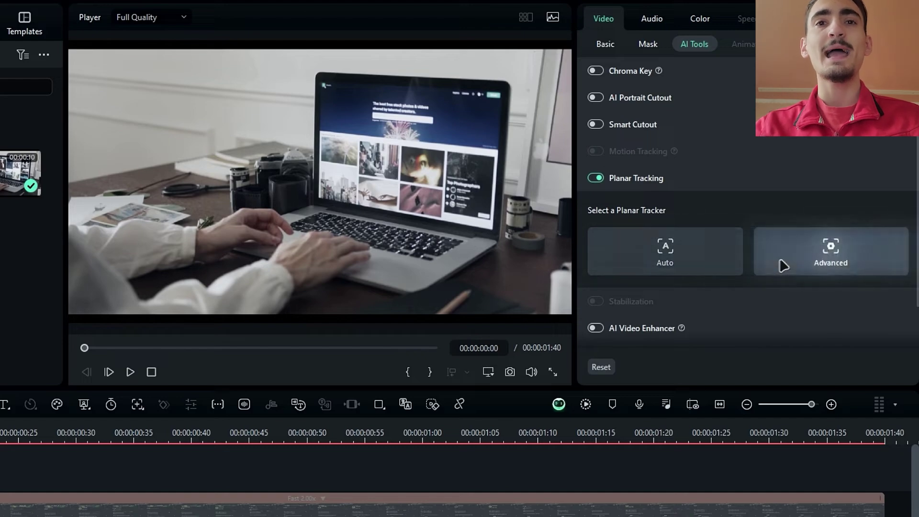
left_click(838, 250)
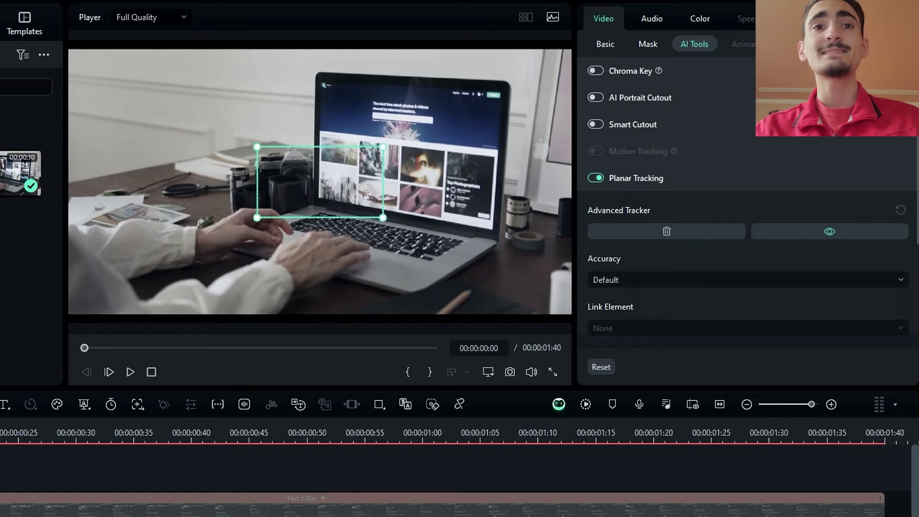
Move the tracking box onto the laptop screen and pin its four corners to the screen corners
left_click_drag(329, 189, 414, 206)
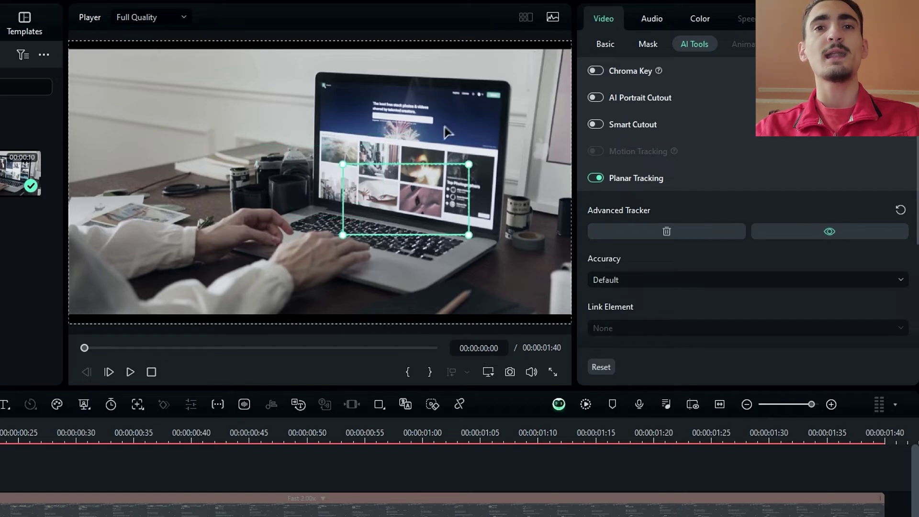
scroll(446, 131, "up", 2)
left_click_drag(290, 183, 255, 57)
left_click_drag(291, 291, 253, 235)
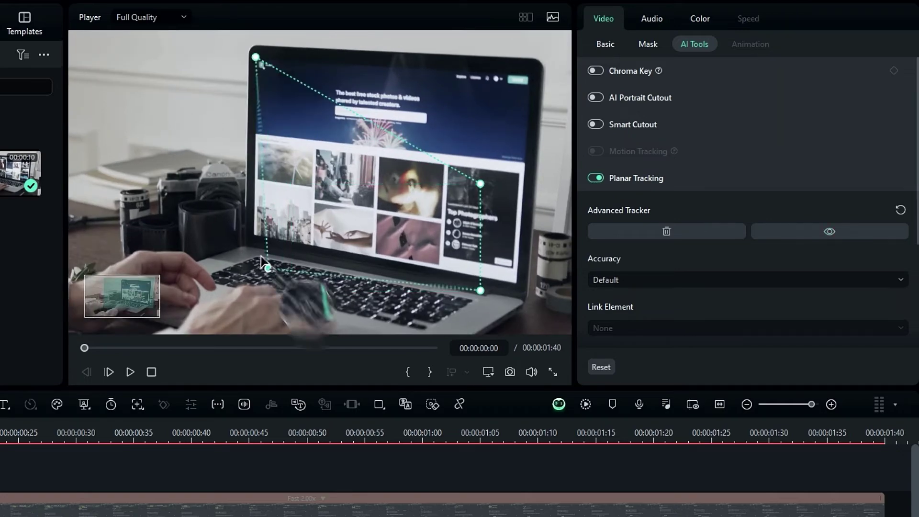
left_click_drag(483, 293, 520, 284)
left_click_drag(481, 184, 531, 72)
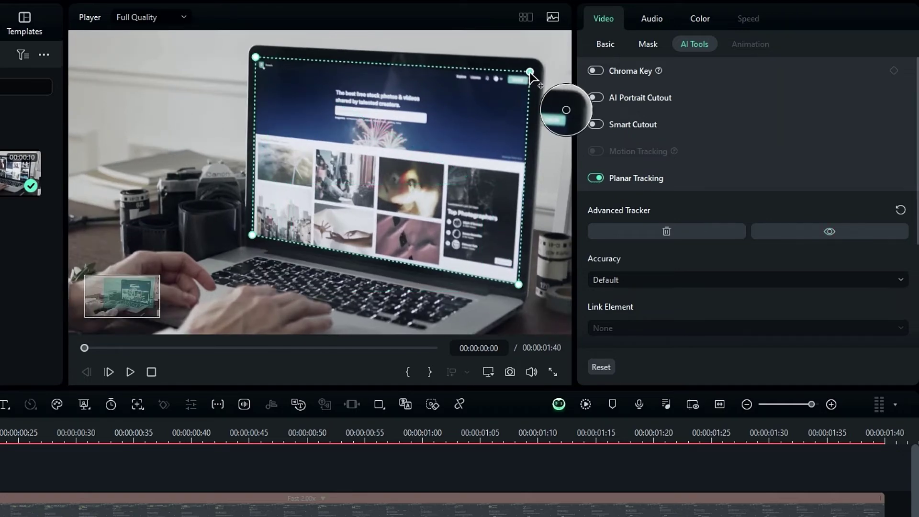
left_click_drag(253, 235, 251, 236)
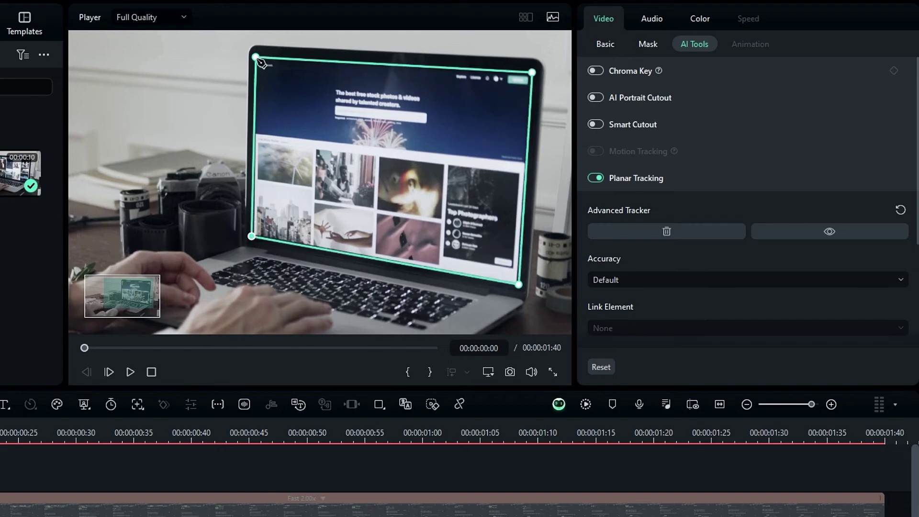
left_click_drag(256, 56, 255, 53)
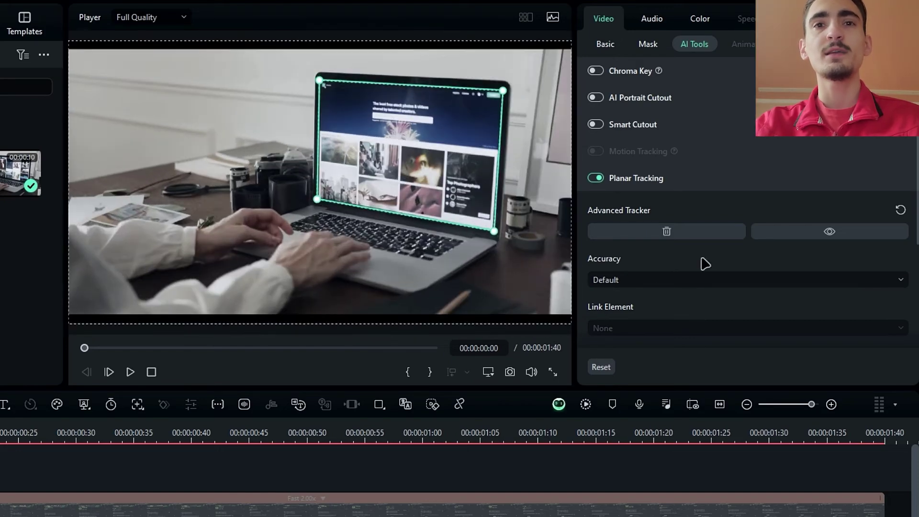
scroll(702, 264, "down", 1)
Set tracking accuracy to High and track the laptop screen forward through the clip
left_click(638, 254)
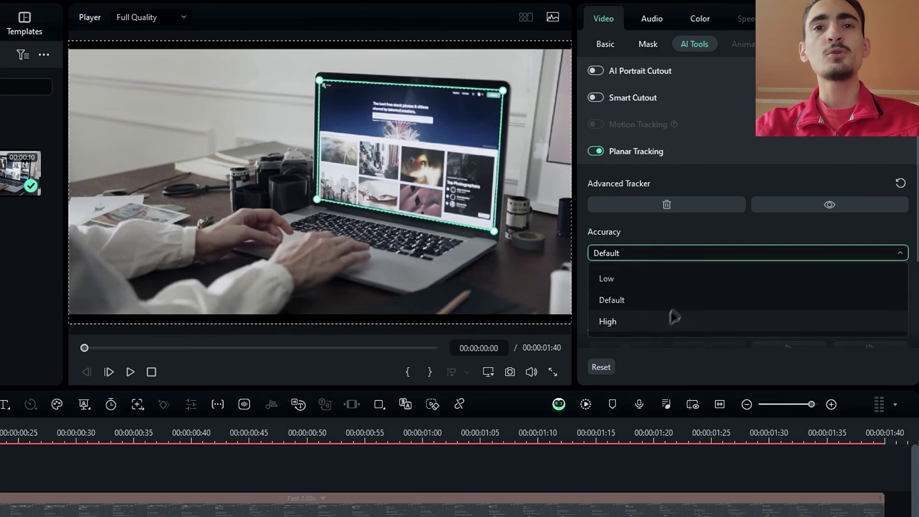
left_click(638, 328)
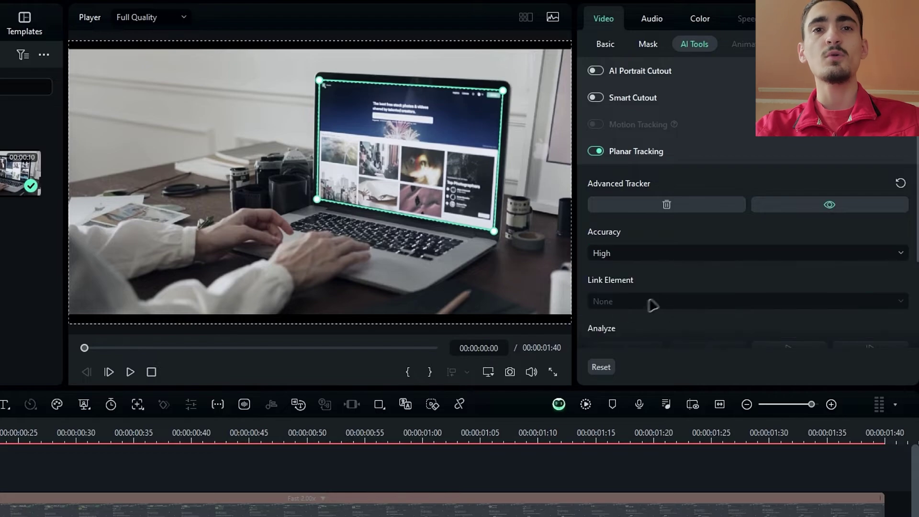
scroll(664, 293, "down", 1)
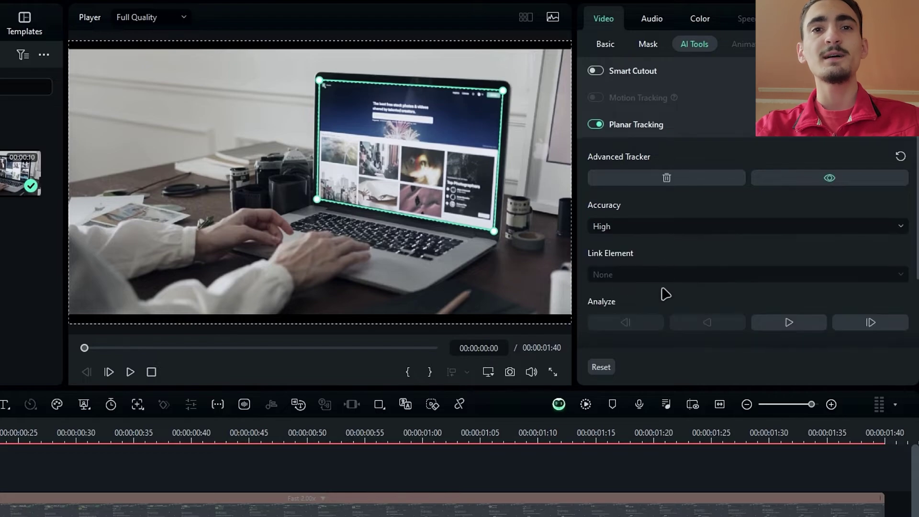
left_click(797, 325)
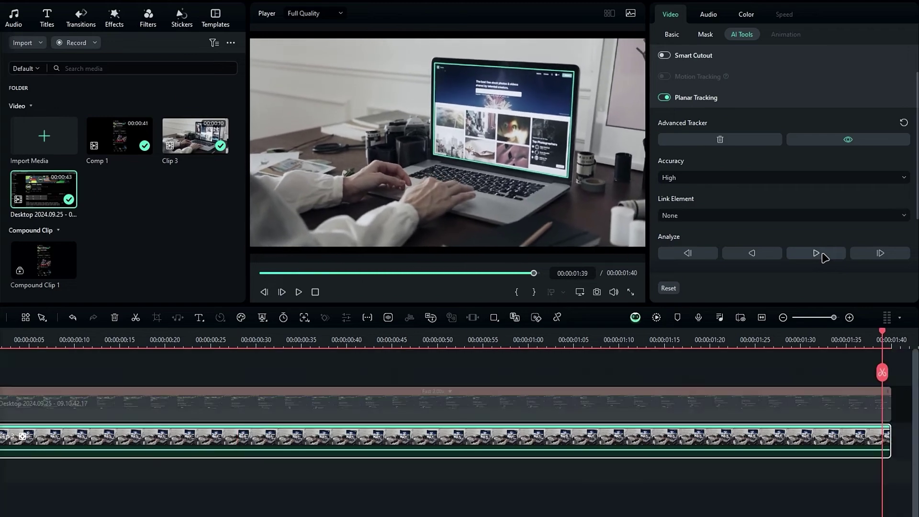
Scrub back to about 0:50 and link the Desktop recording to the tracked screen
mouse_move(886, 339)
left_mouse_down()
mouse_move(570, 371)
mouse_move(180, 371)
mouse_move(483, 370)
mouse_move(361, 370)
left_mouse_up()
left_click(739, 216)
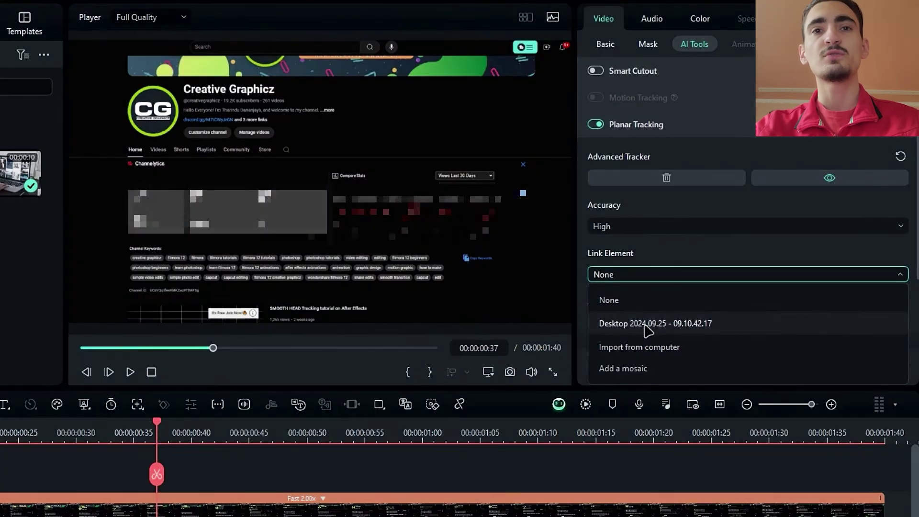
left_click(646, 326)
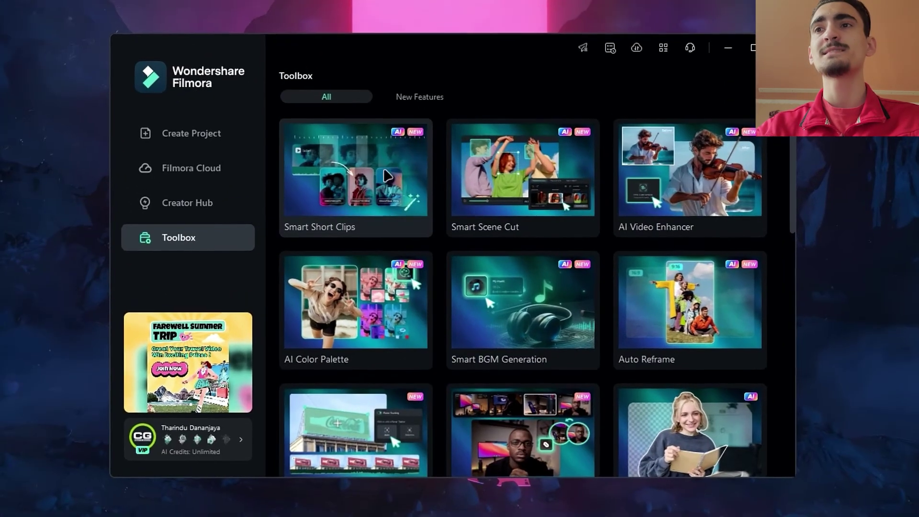
mouse_move(354, 176)
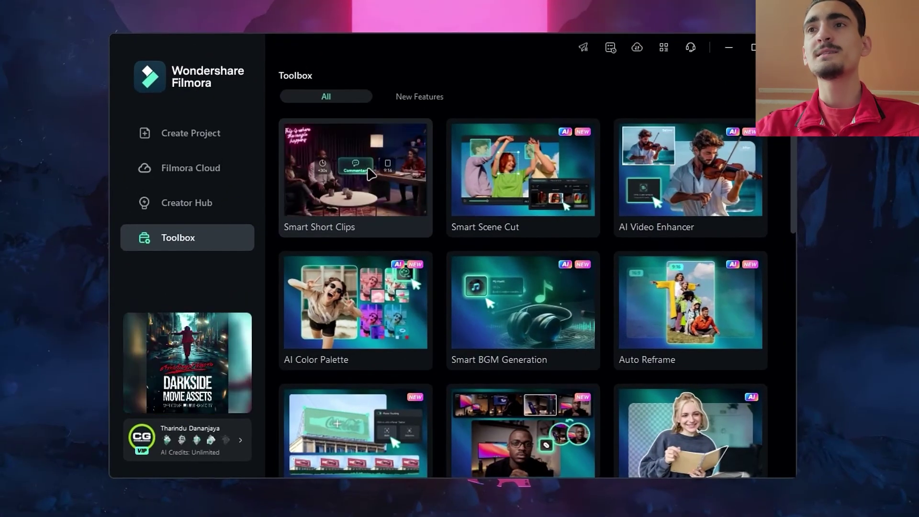
Upload Face Tracking After Effects YT.mp4 from the Face Tracking AE folder into Smart Short Clips
left_click(359, 188)
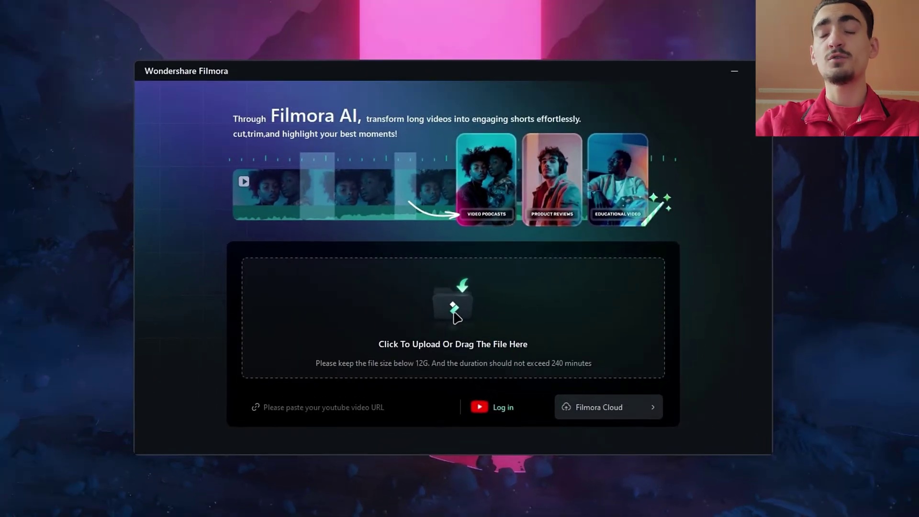
left_click(455, 316)
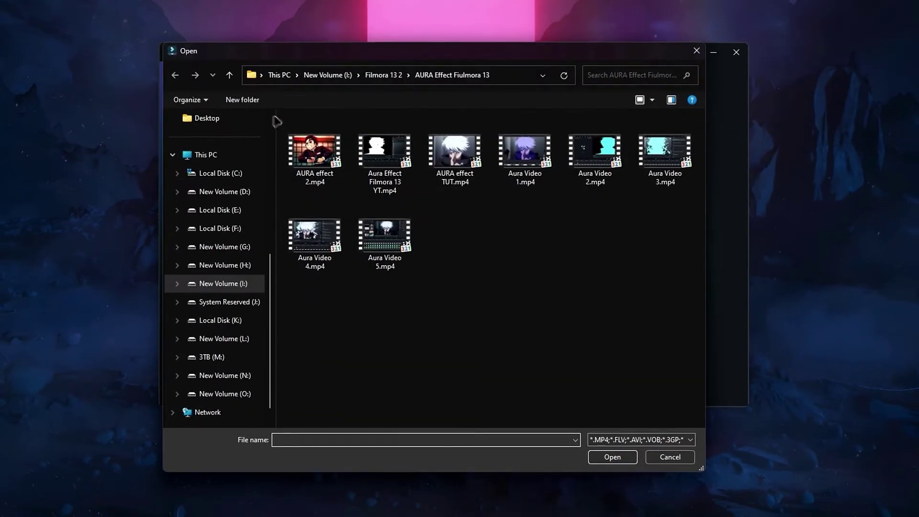
left_click(228, 75)
double_click(359, 310)
double_click(455, 155)
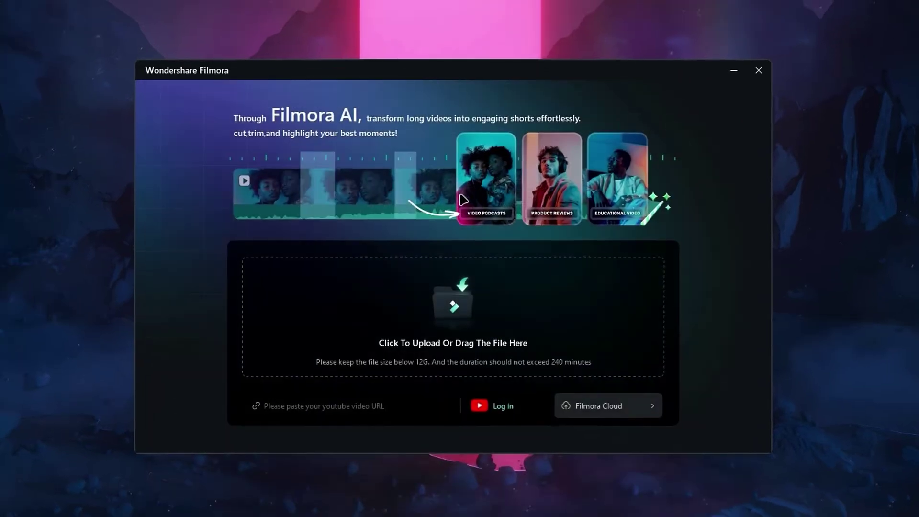
left_click_drag(220, 430, 271, 430)
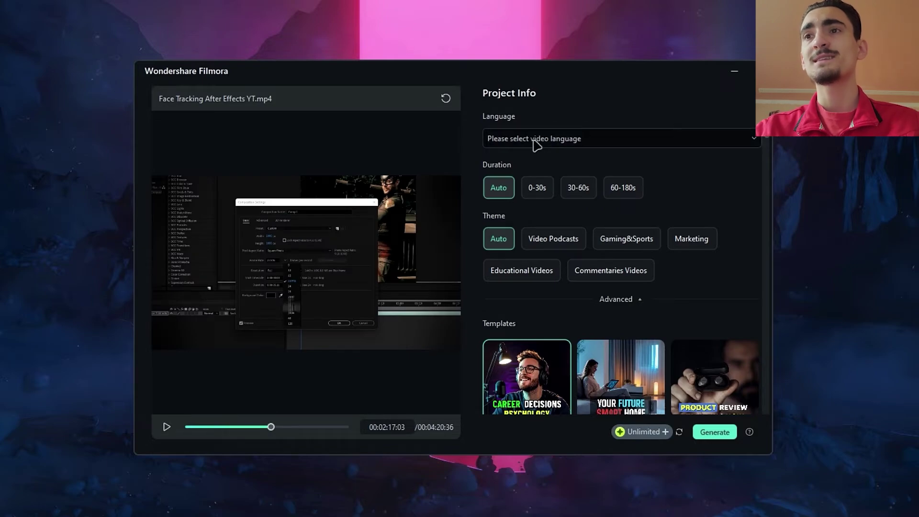
Generate English short clips with a 30–60s duration, after expanding the Advanced options
left_click(587, 187)
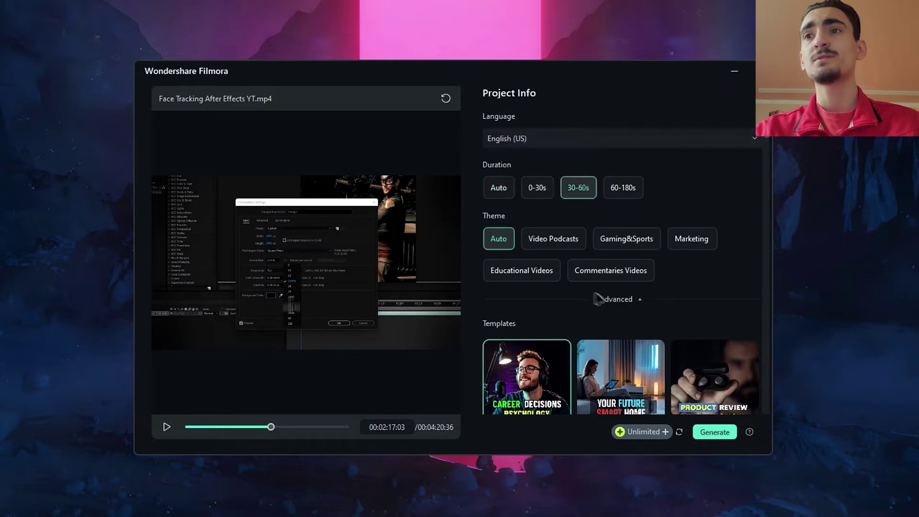
left_click(614, 302)
scroll(591, 291, "down", 1)
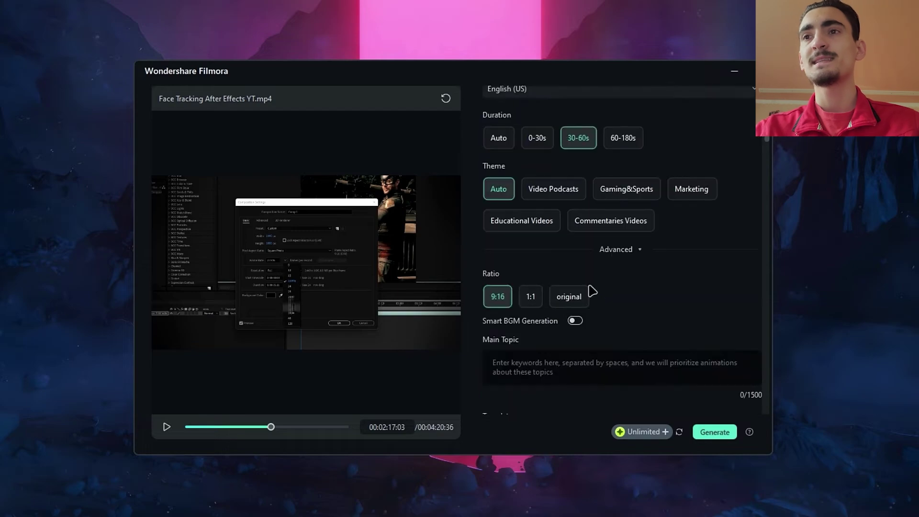
scroll(587, 280, "down", 1)
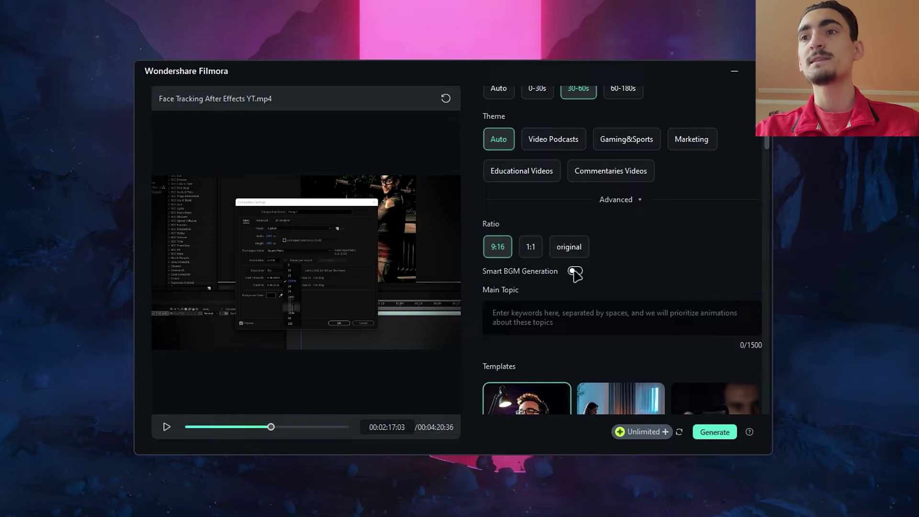
scroll(605, 290, "down", 1)
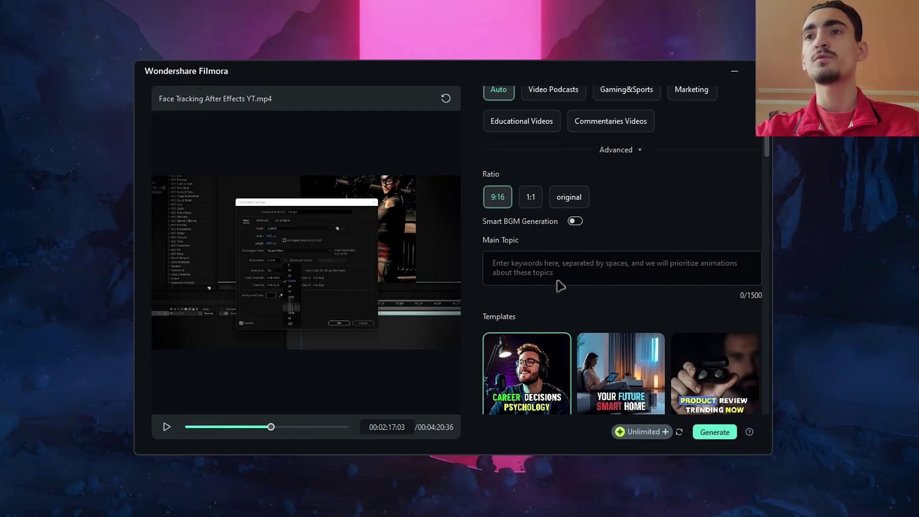
scroll(560, 286, "down", 5)
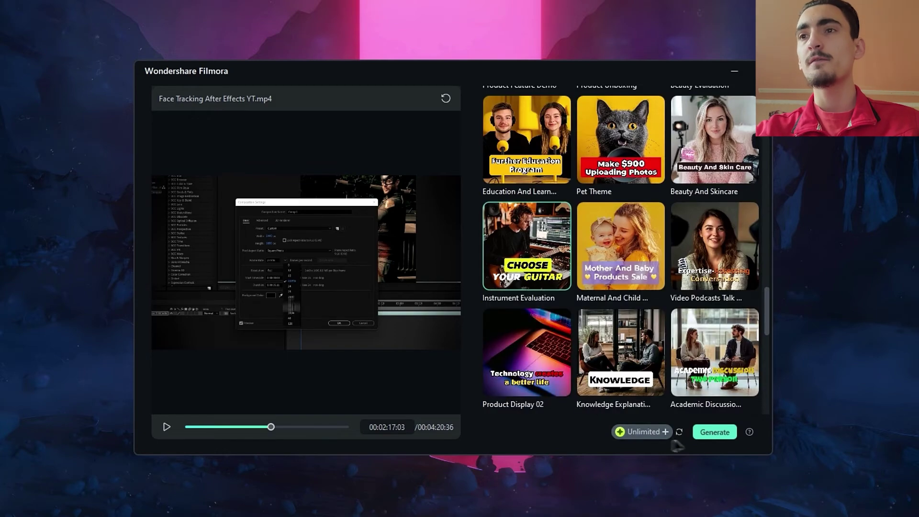
left_click(715, 433)
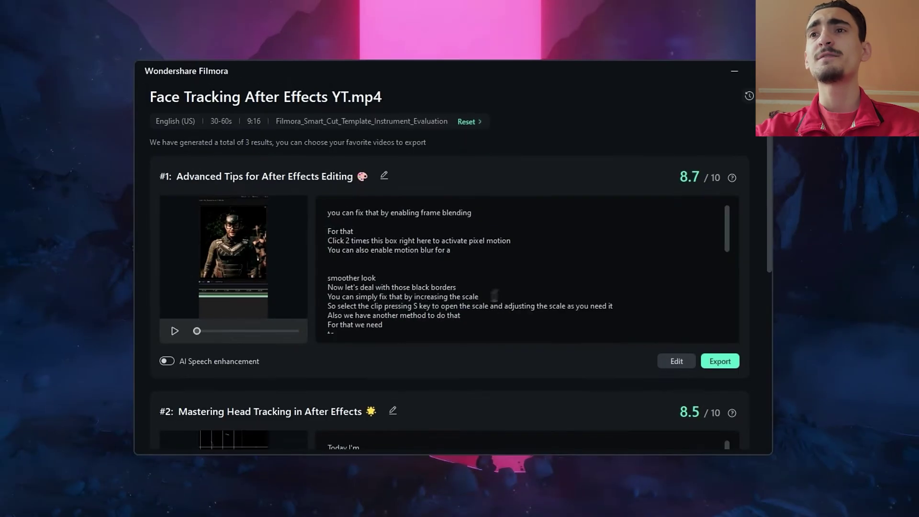
left_click_drag(767, 222, 761, 403)
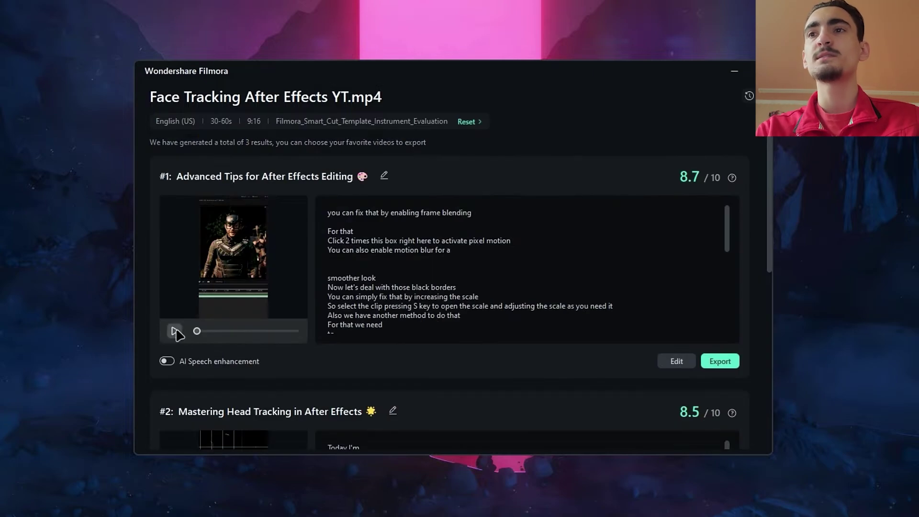
Preview the #1 result and open Advanced Tips for After Effects Editing for editing
left_click(176, 333)
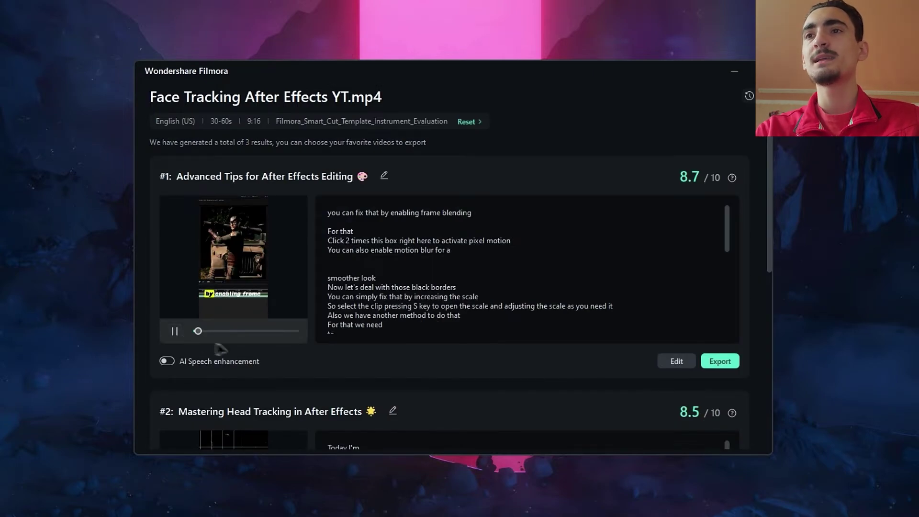
left_click(678, 361)
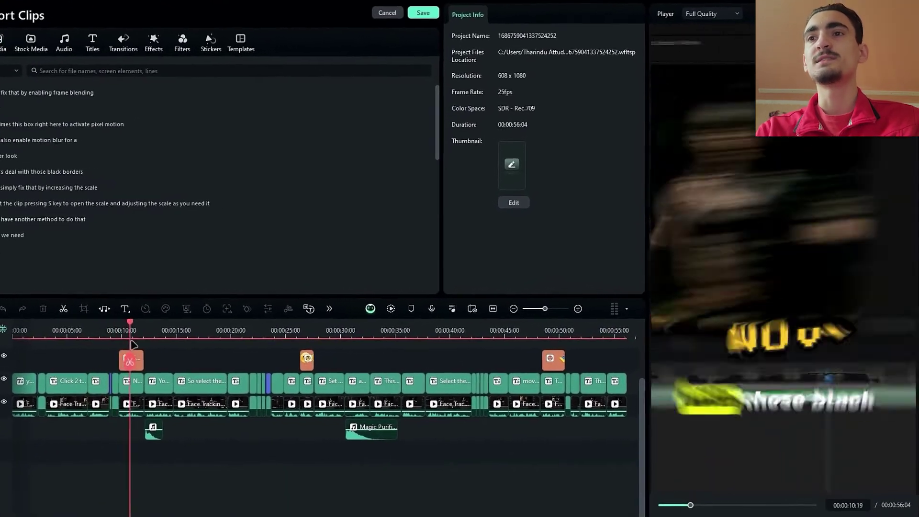
Scrub the short clip past the 16-second mark to check its subtitles
left_click_drag(136, 350, 176, 355)
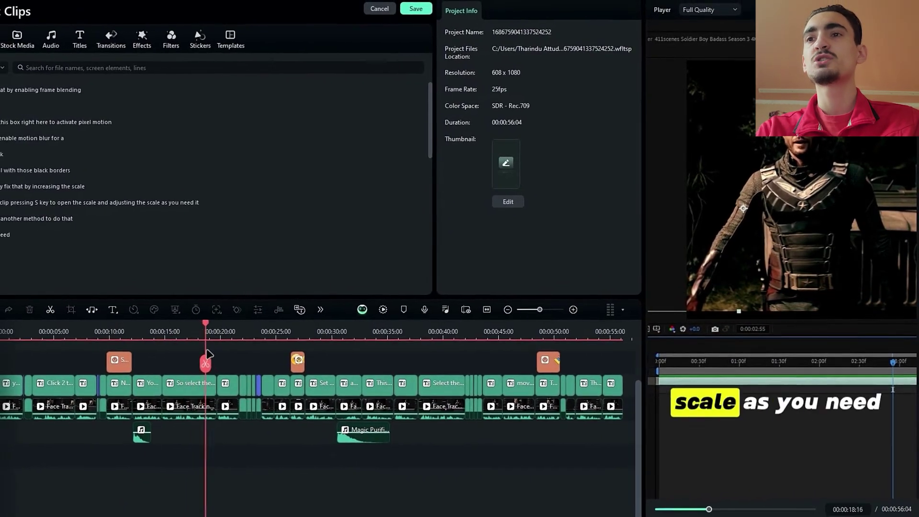
left_click_drag(176, 355, 217, 352)
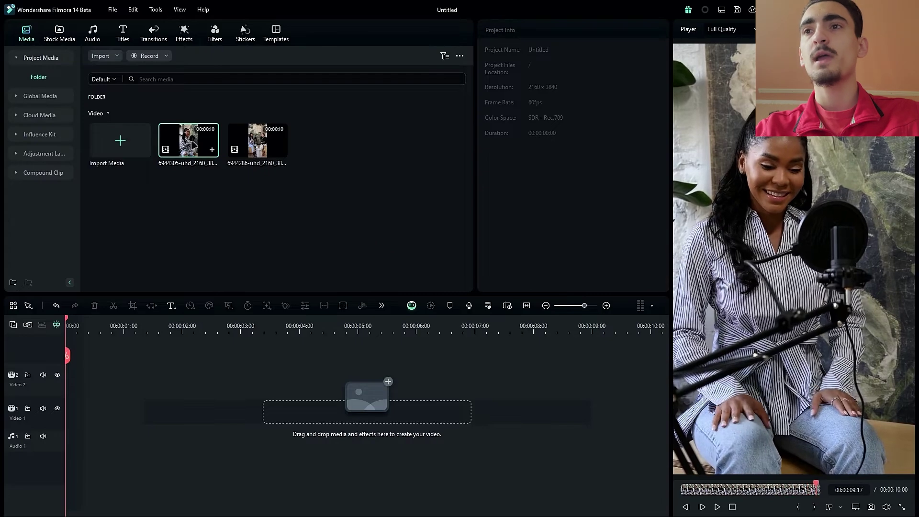
Select both interview videos in the media library and bring up their context menu
left_click(252, 141)
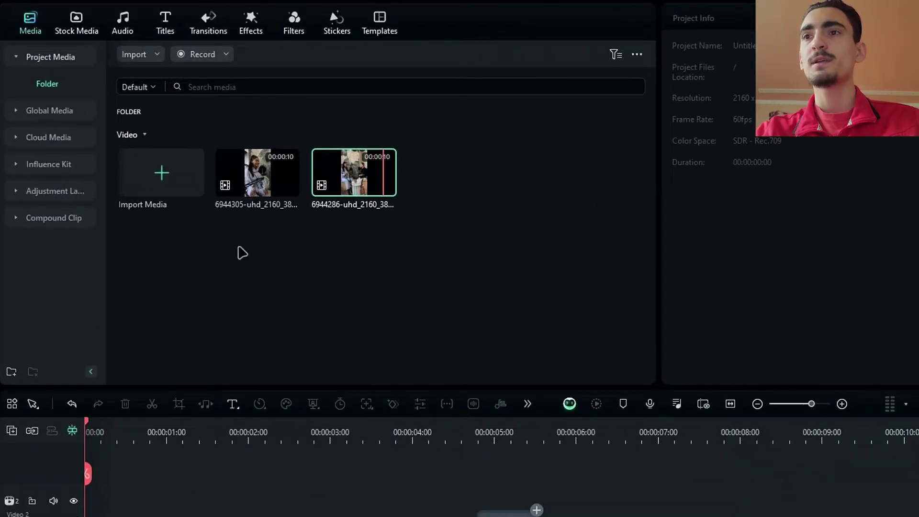
mouse_move(243, 253)
left_mouse_down()
mouse_move(414, 200)
mouse_move(417, 180)
mouse_move(384, 197)
left_mouse_up()
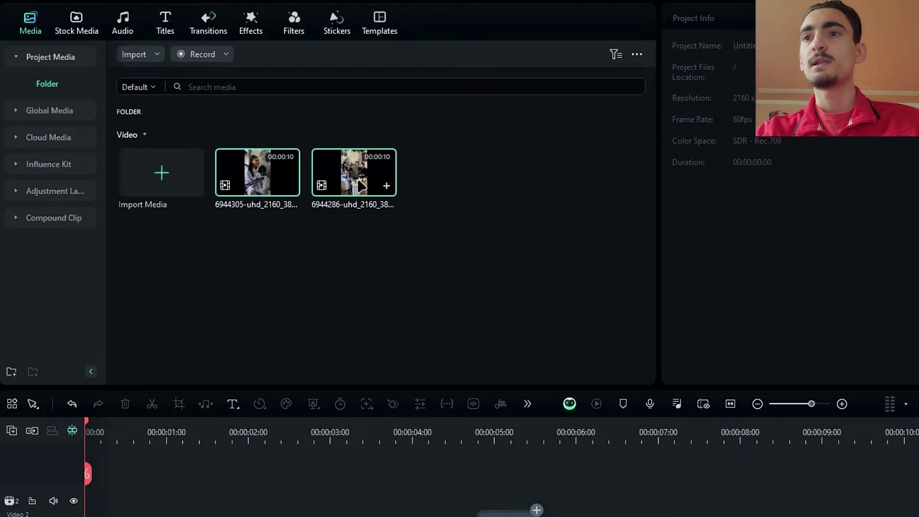
right_click(362, 186)
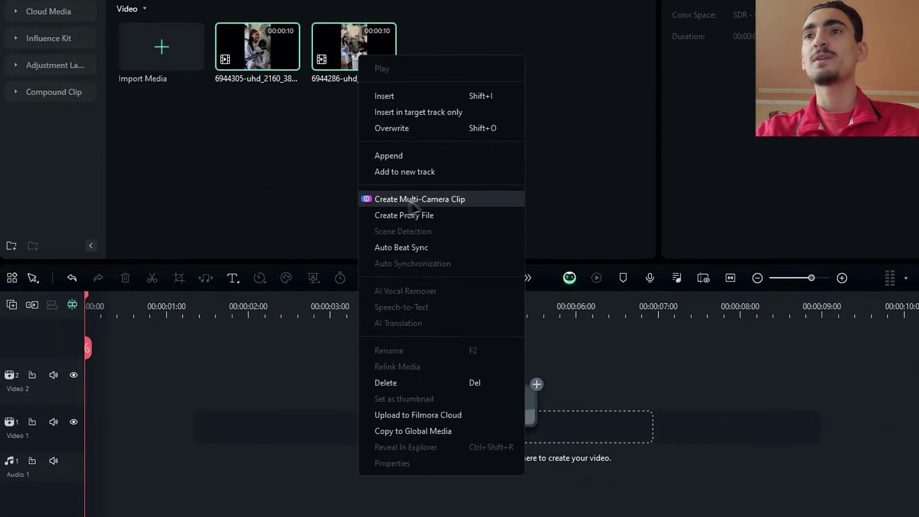
Create a multi-camera clip synchronized by First Frame, without auto-created proxy files
left_click(437, 201)
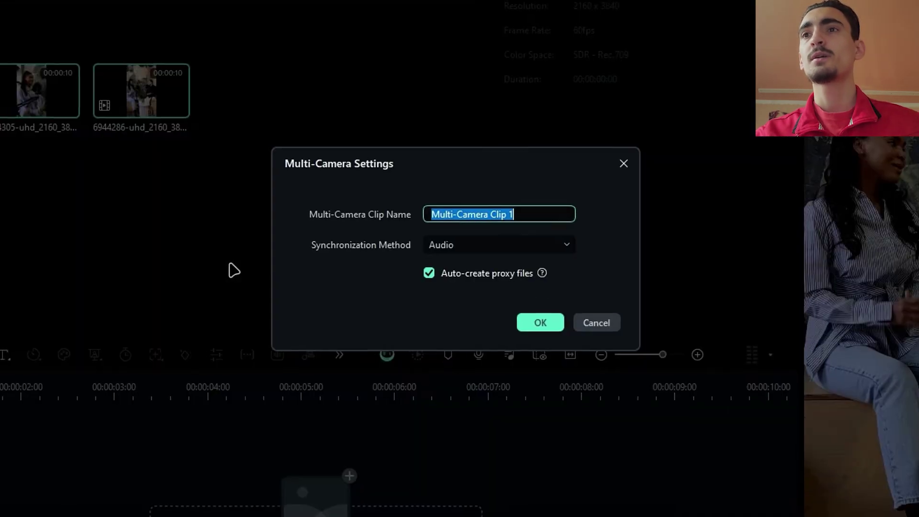
left_click(465, 245)
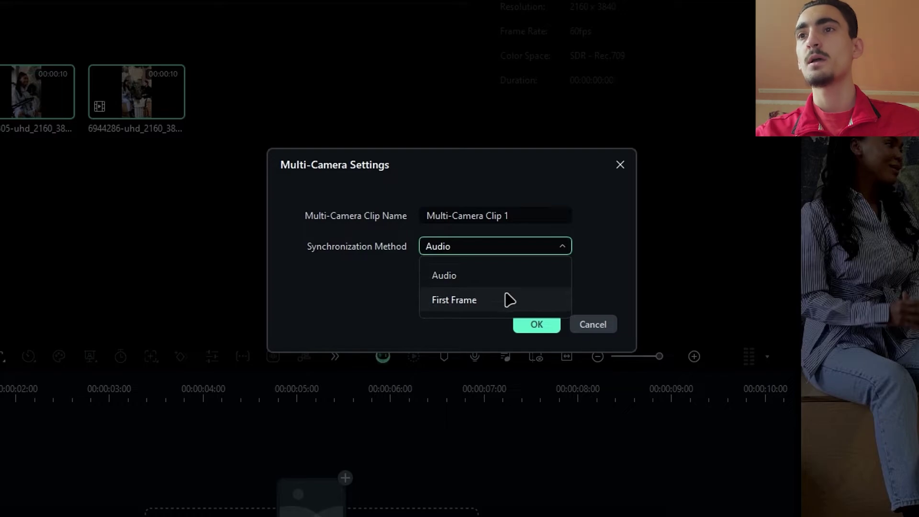
left_click(509, 300)
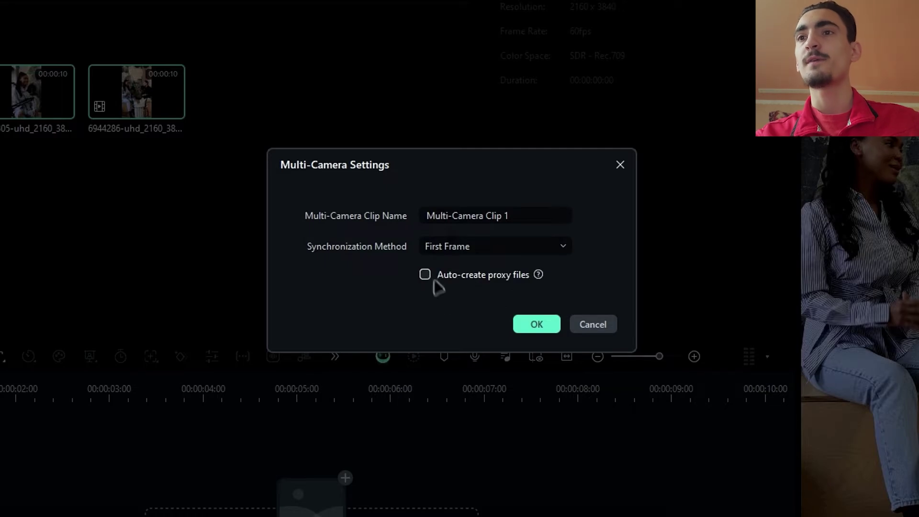
left_click(537, 325)
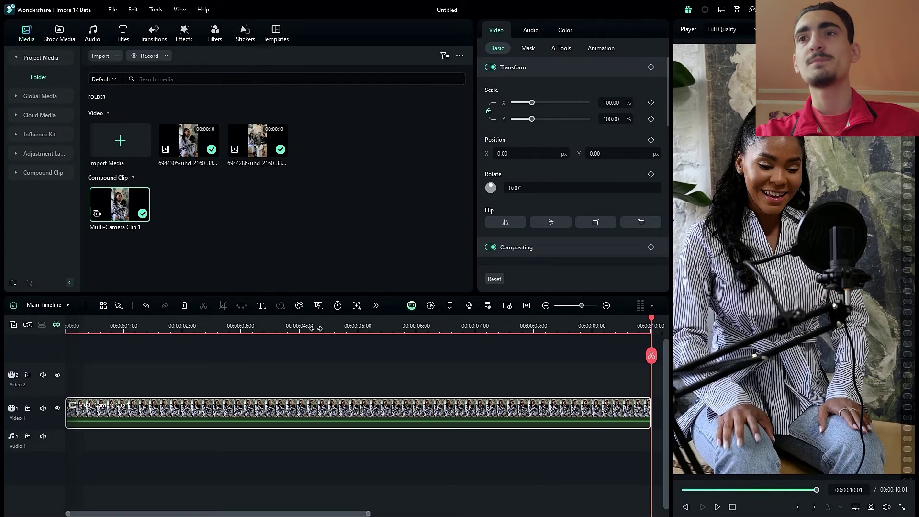
Preview Multi-Camera Clip 1 on the timeline and open it to show its camera tracks
mouse_move(312, 328)
left_mouse_down()
mouse_move(283, 352)
mouse_move(105, 346)
mouse_move(523, 346)
left_mouse_up()
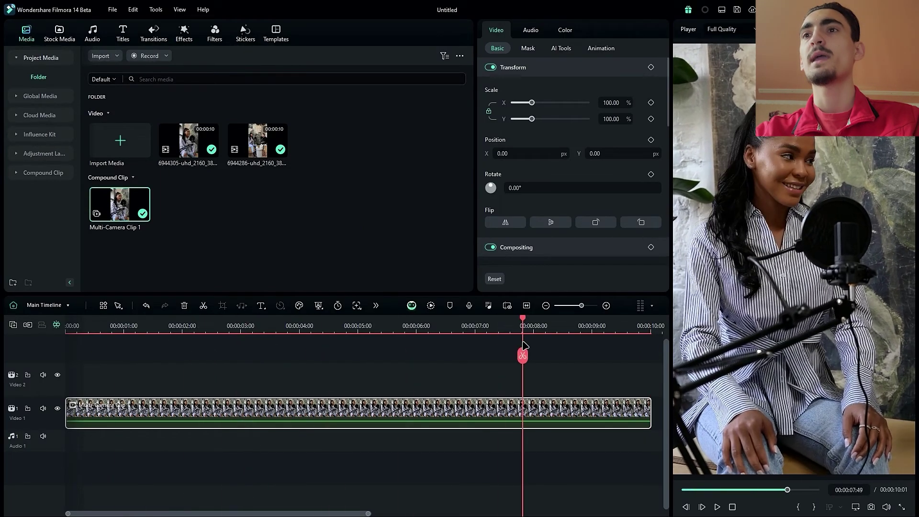
mouse_move(523, 346)
left_mouse_down()
mouse_move(240, 357)
mouse_move(335, 356)
mouse_move(267, 355)
left_mouse_up()
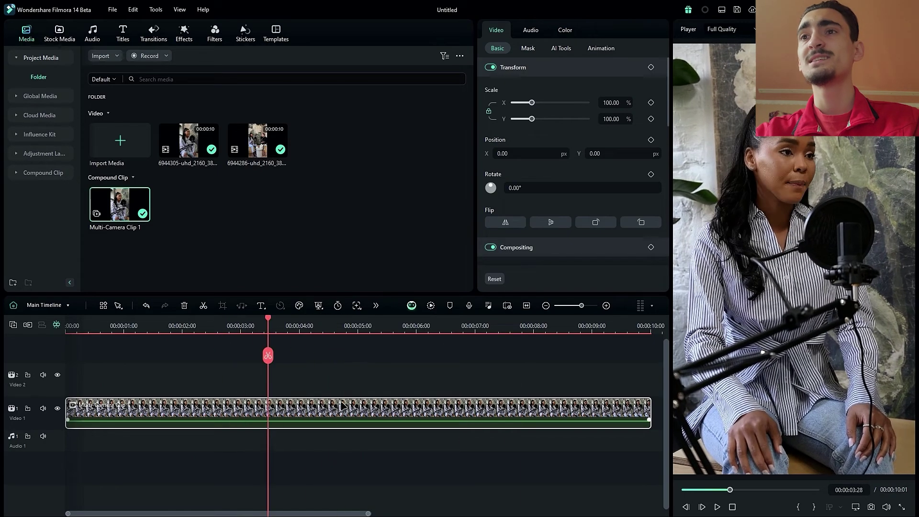
double_click(328, 411)
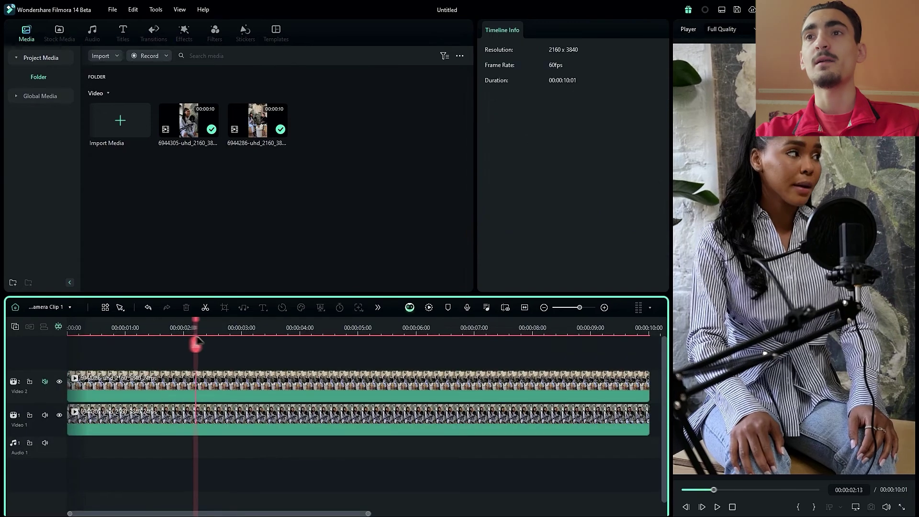
Move the Video 2 footage so it starts at 00:00:02:00
mouse_move(197, 343)
left_mouse_down()
mouse_move(154, 344)
mouse_move(185, 343)
left_mouse_up()
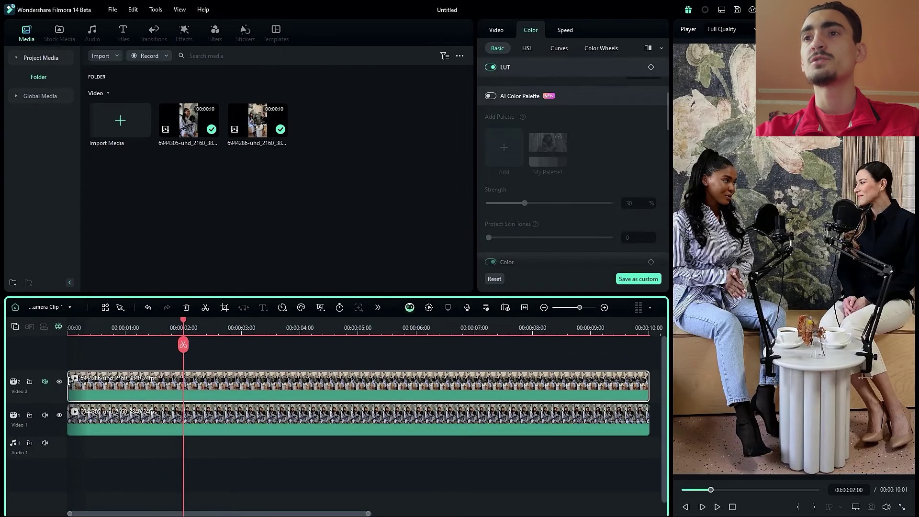
left_click_drag(137, 385, 253, 385)
mouse_move(253, 338)
left_mouse_down()
mouse_move(139, 337)
mouse_move(236, 343)
left_mouse_up()
Select the shifted Video 2 footage inside the multi-camera clip
left_click(276, 386)
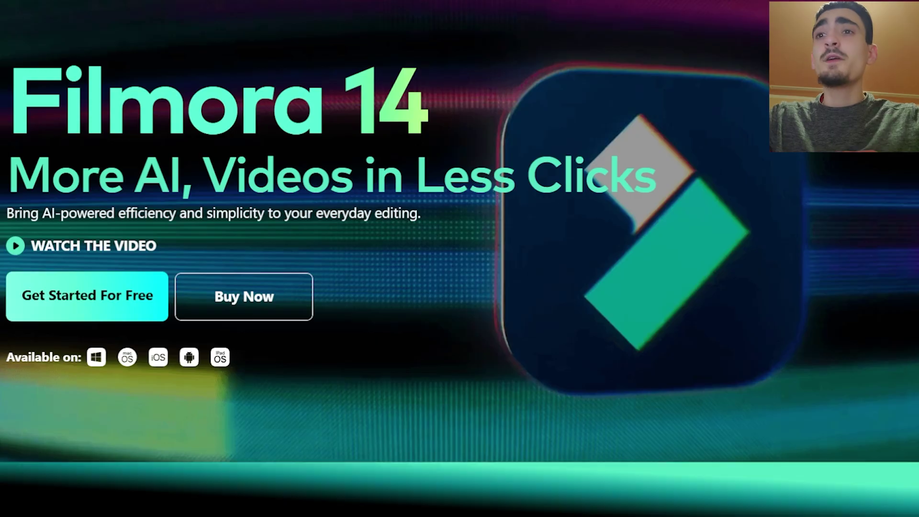